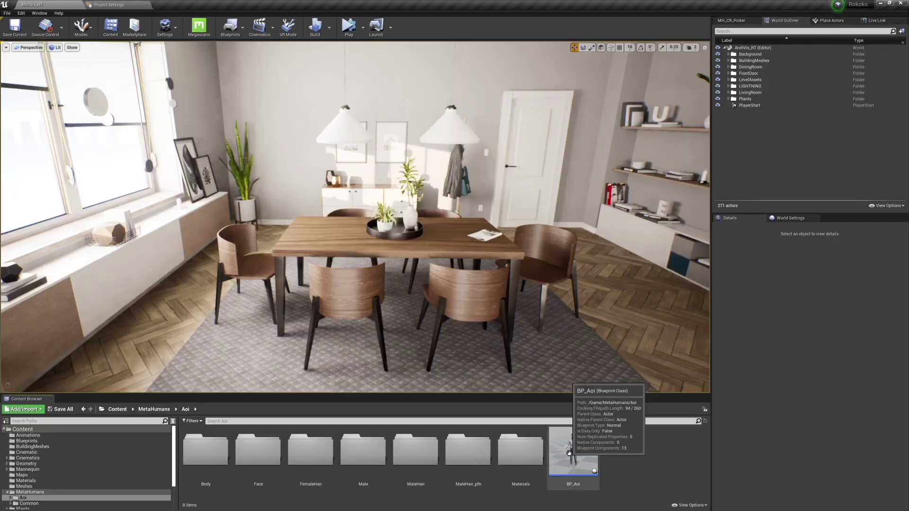
- Place the BP_Aoi MetaHuman blueprint on the floor of the dining room level
left_click_drag(573, 452, 244, 361)
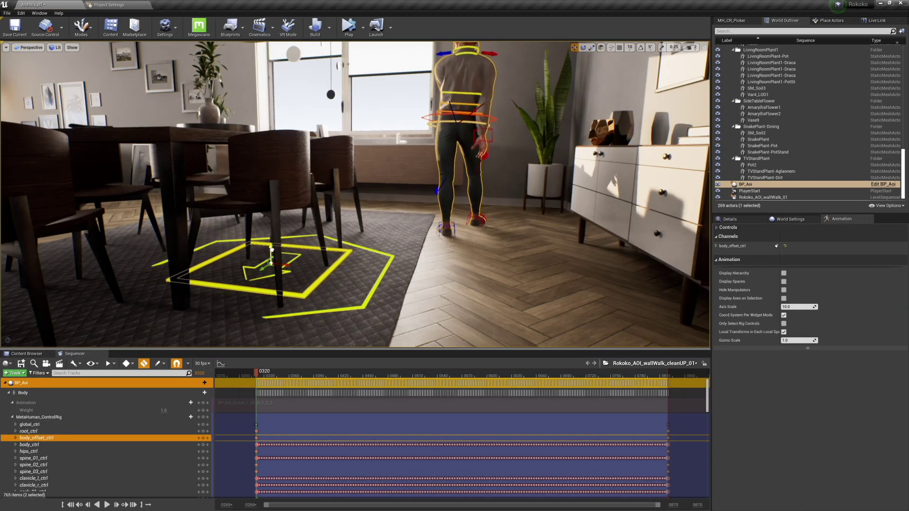
- Adjust the body_offset_ctrl position at frame 320 and raise it slightly at frame 675 to correct the body's height
left_click_drag(272, 247, 273, 248)
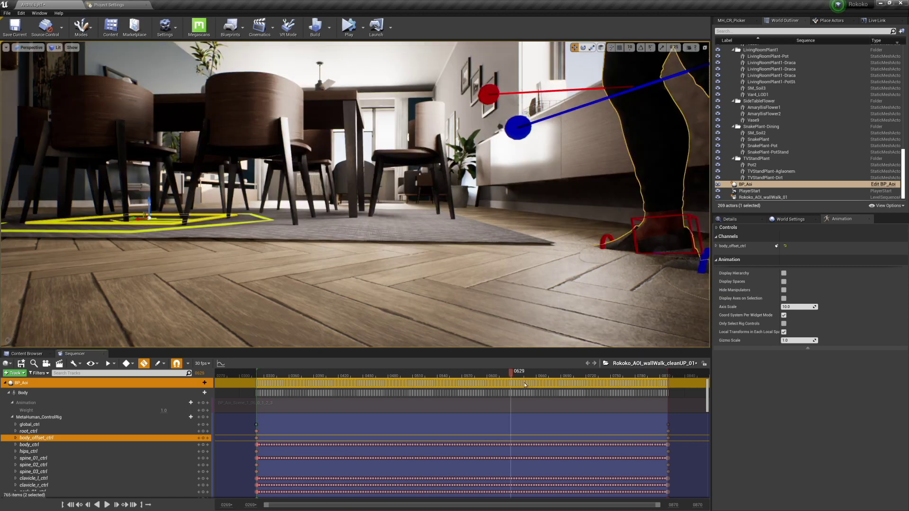
left_click_drag(510, 381, 548, 381)
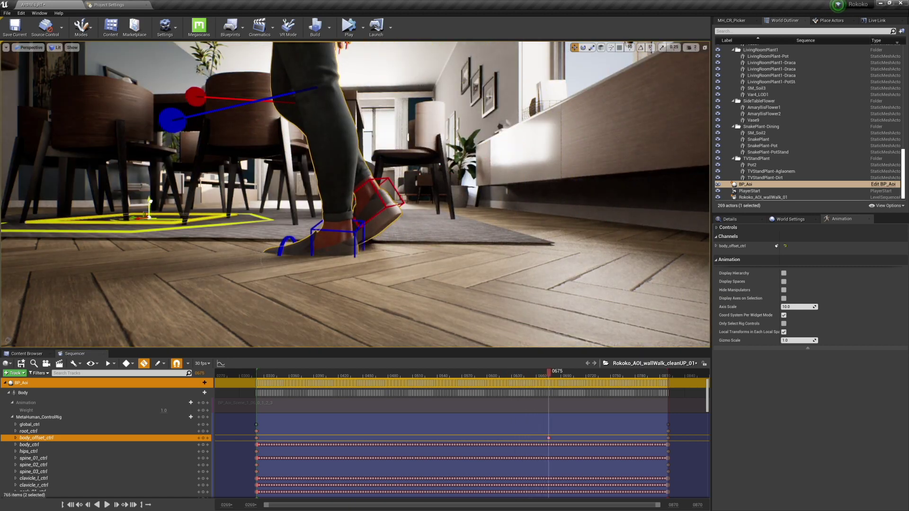
left_click_drag(150, 201, 149, 193)
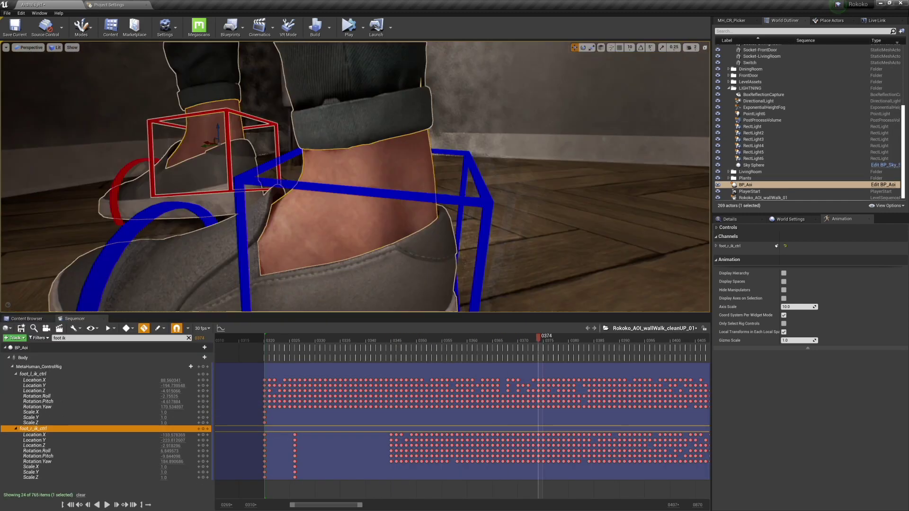
right_click_drag(355, 176, 331, 180)
mouse_move(538, 338)
left_mouse_down()
mouse_move(595, 340)
mouse_move(553, 337)
left_mouse_up()
left_click_drag(548, 430, 400, 466)
key("Delete")
left_click_drag(445, 340, 478, 345)
left_click(445, 167)
key("ctrl+z")
- Delete the foot_r_ik_ctrl location and rotation keys between about frame 362 and frame 376
left_click_drag(480, 430, 499, 473)
key("Delete")
left_click(538, 337)
key("Delete")
left_click_drag(530, 341, 548, 356)
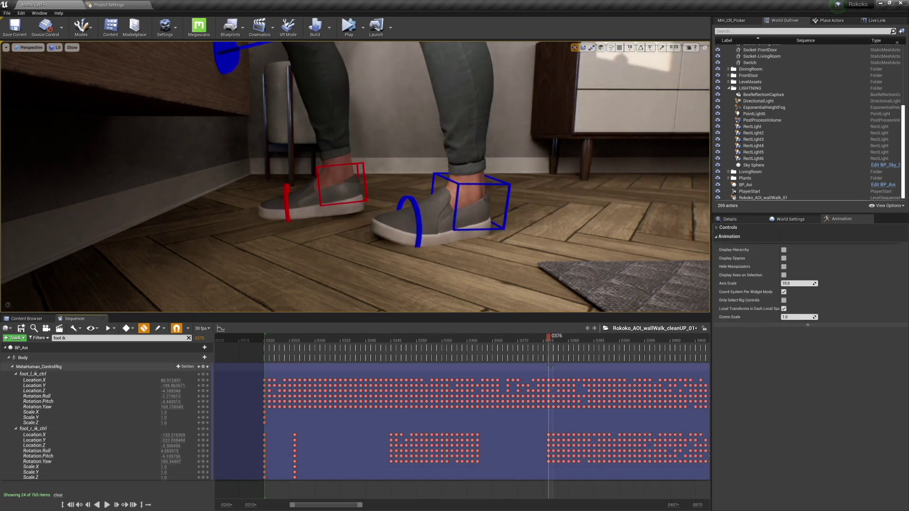
- Delete the foot_r_ik_ctrl location and rotation keys between frames 376 and 458
left_click_drag(338, 505, 379, 507)
left_click_drag(229, 340, 643, 392)
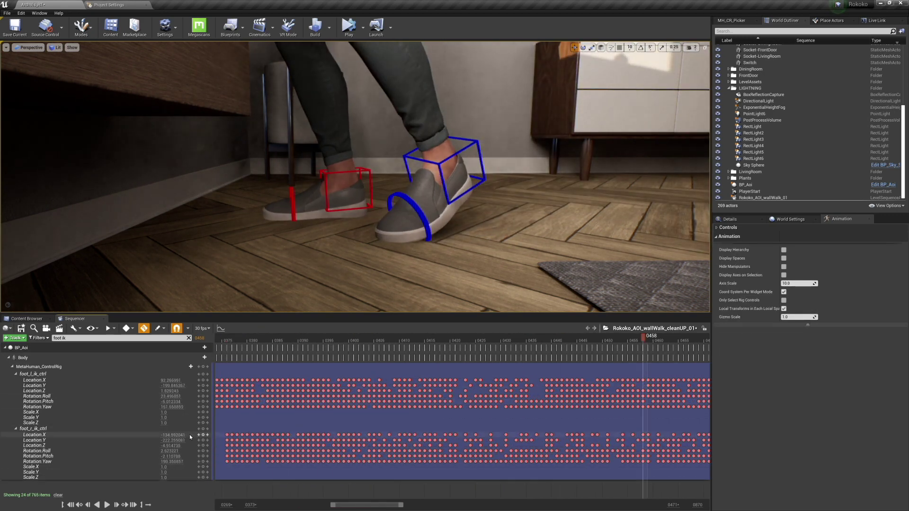
left_click_drag(229, 431, 638, 471)
key("Delete")
- Delete the foot_r_ik_ctrl location and rotation keys from frame 458 up to frame 540
left_click_drag(346, 505, 398, 506)
left_click(236, 428)
left_click_drag(240, 339, 656, 342)
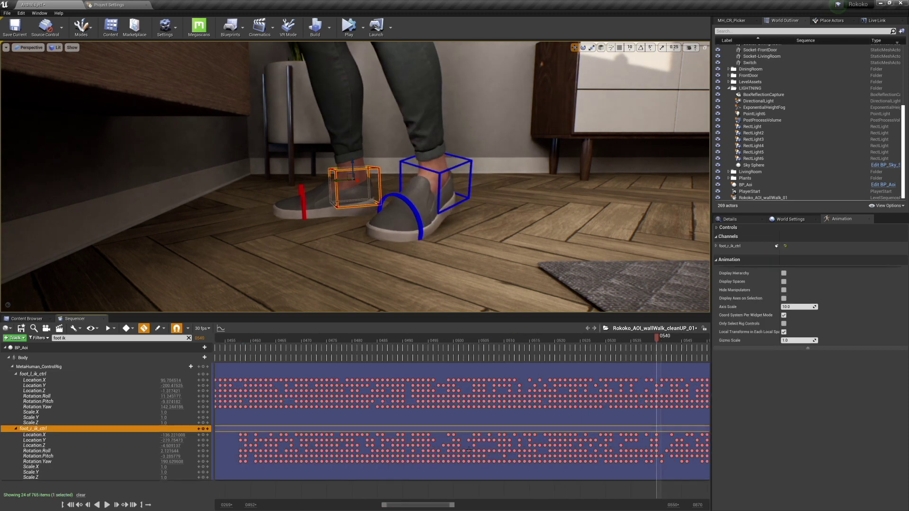
left_click_drag(232, 430, 653, 466)
key("Delete")
- Clear the remaining foot_r_ik_ctrl location and rotation keys from frame 540 up to frame 593
left_click_drag(417, 505, 463, 505)
left_click_drag(294, 339, 564, 369)
left_click_drag(557, 473, 284, 428)
key("Delete")
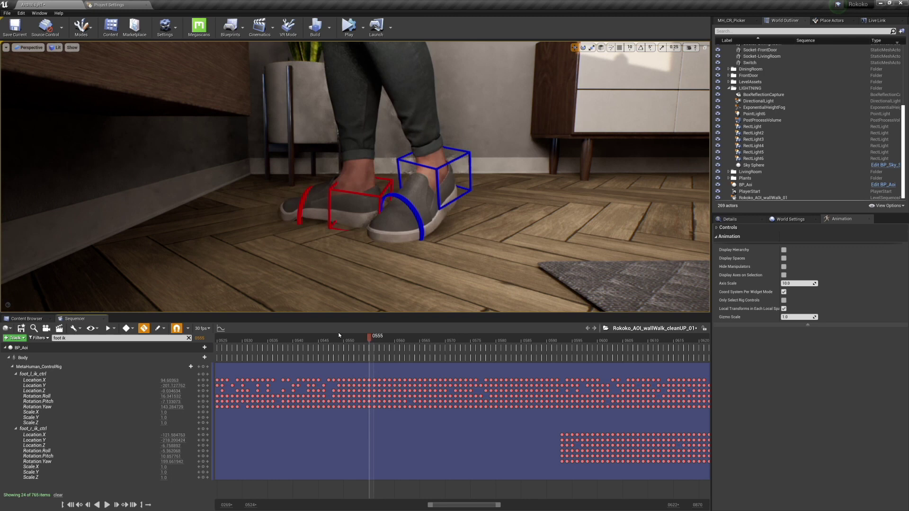
left_click(577, 363)
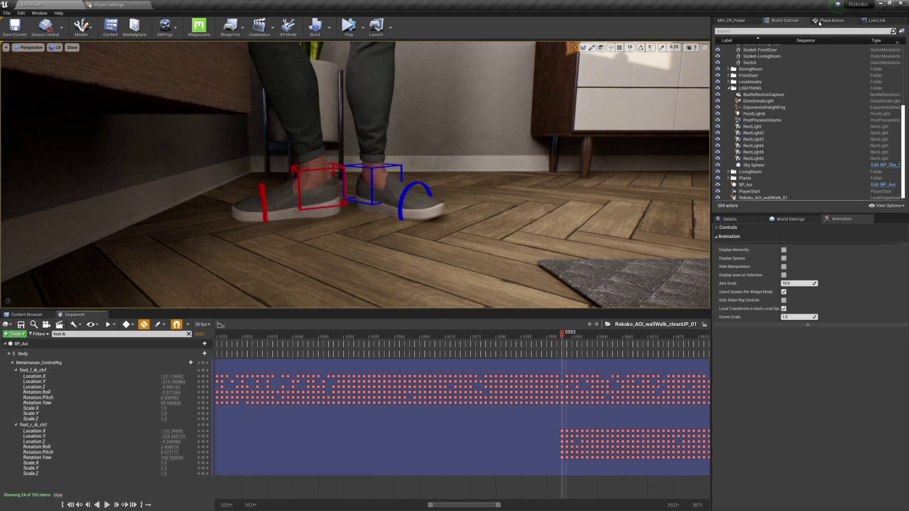
- Show the MetaHuman control rig picker and review the right foot's motion from frame 365 to about frame 593
left_click(731, 21)
left_click_drag(477, 334, 396, 334)
key("Up")
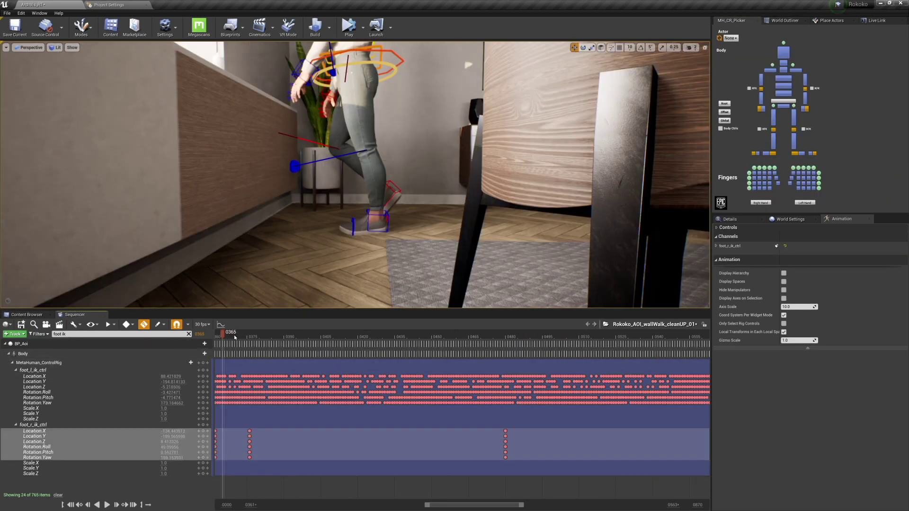
left_click_drag(234, 334, 298, 349)
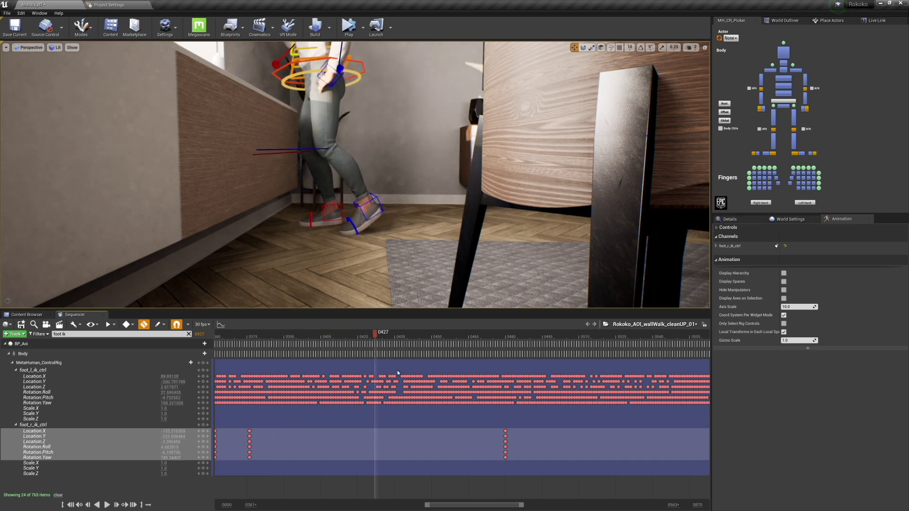
left_click_drag(397, 373, 475, 402)
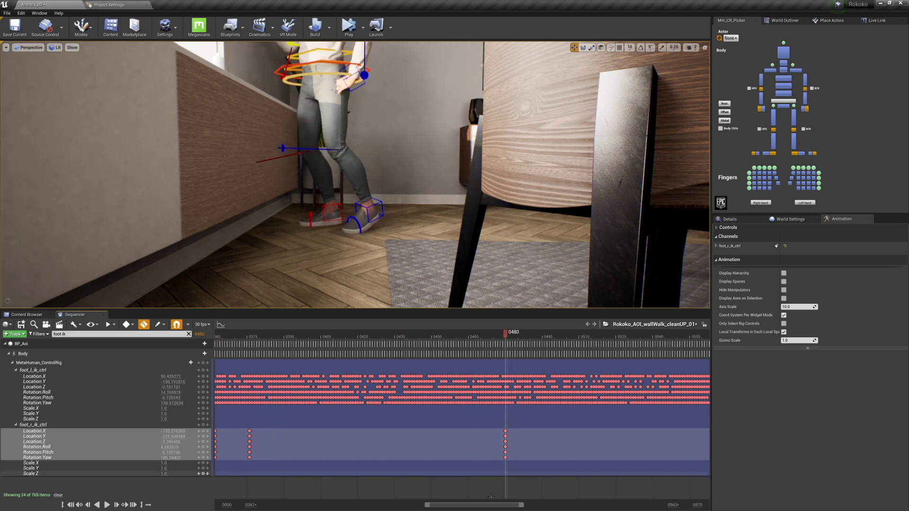
left_click_drag(498, 507, 520, 508)
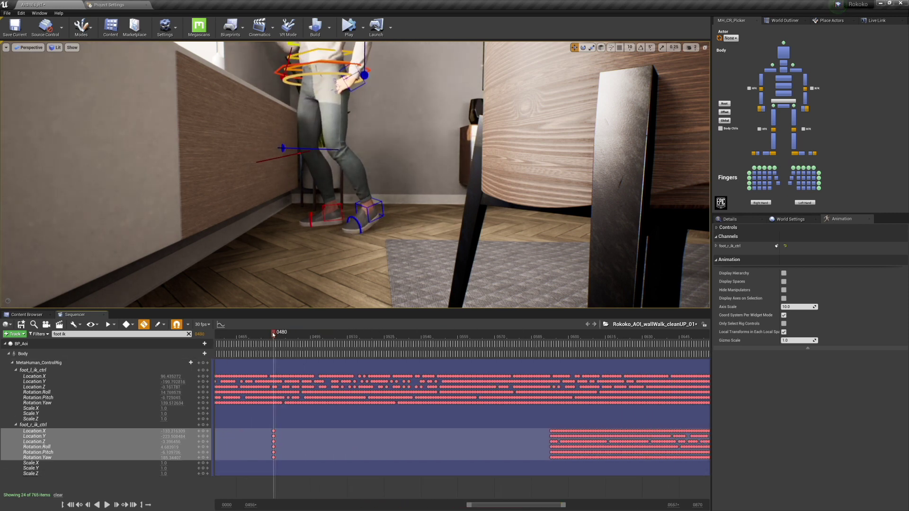
left_click_drag(273, 334, 561, 404)
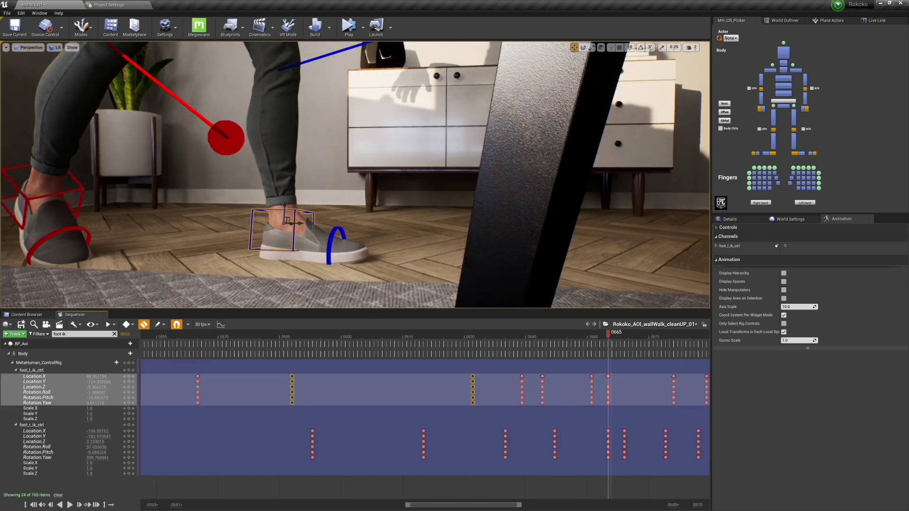
- Inspect the left foot's placement on the floor at frame 665 from several angles
left_click_drag(325, 216, 194, 203, "alt")
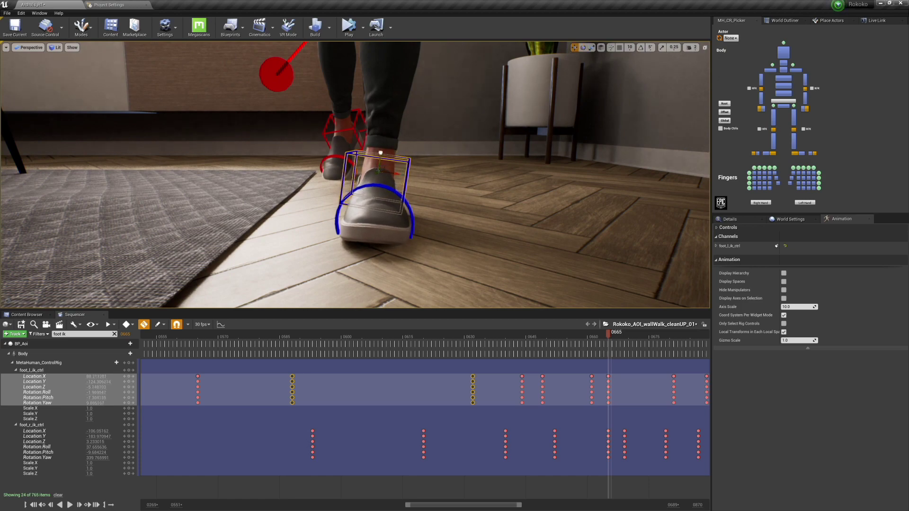
left_click_drag(381, 161, 530, 160, "alt")
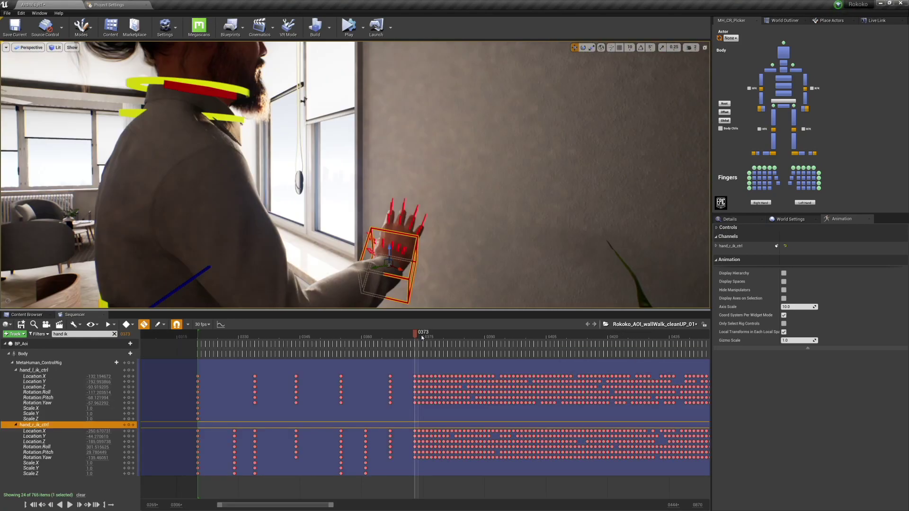
- Delete the hand_r_ik_ctrl location and rotation keys between frames 373 and 394, and between 394 and about 467
left_click_drag(421, 337, 501, 350)
left_click_drag(498, 428, 421, 470)
key("Delete")
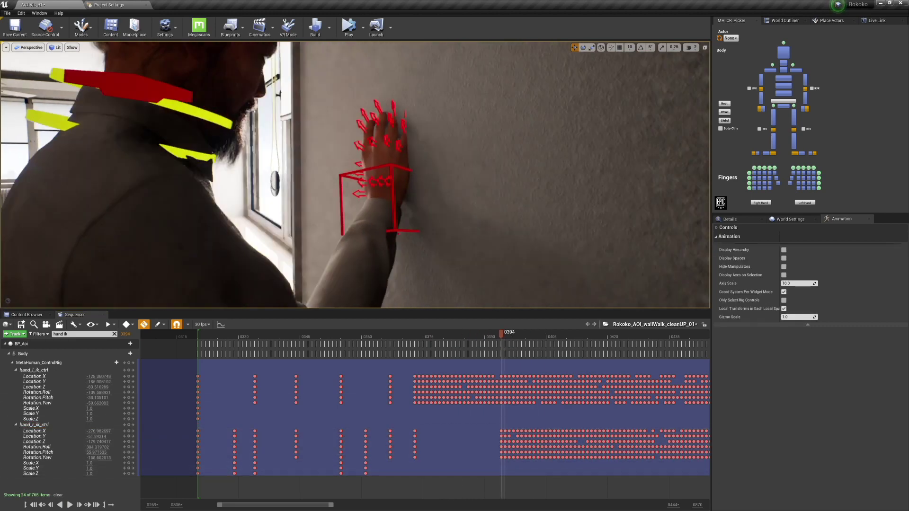
right_click_drag(513, 411, 221, 411)
left_click_drag(210, 337, 510, 385)
left_click_drag(508, 427, 211, 458)
key("Delete")
- Delete the hand_r_ik_ctrl location and rotation keys between about frame 467 and frame 581
left_click_drag(369, 506, 429, 506)
left_click_drag(192, 337, 659, 384)
left_click_drag(656, 425, 189, 467)
key("Delete")
- Delete the hand_r_ik_ctrl keys between frames 581 and 600, and between 600 and about 612
left_click_drag(389, 504, 473, 504)
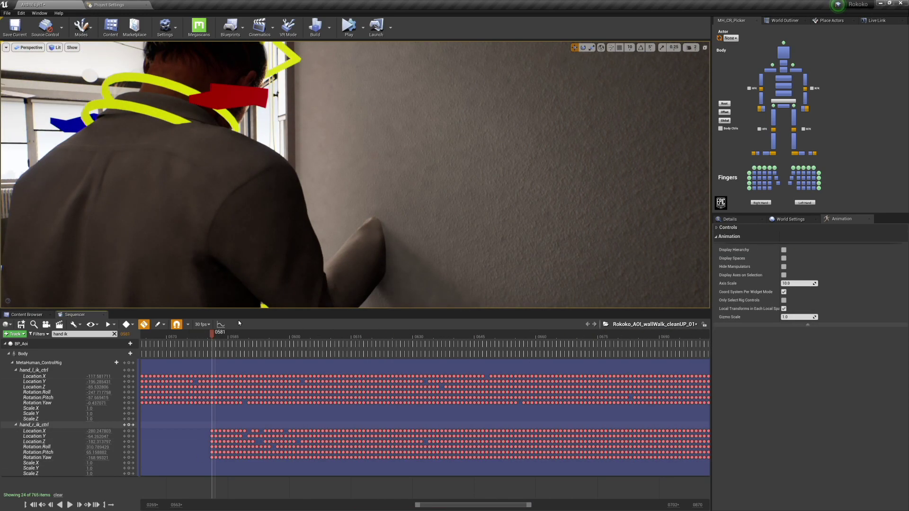
left_click_drag(217, 334, 293, 351)
left_click_drag(291, 426, 215, 472)
key("Delete")
left_click_drag(294, 335, 339, 339)
left_click_drag(341, 426, 296, 466)
key("Delete")
left_click_drag(338, 337, 322, 337)
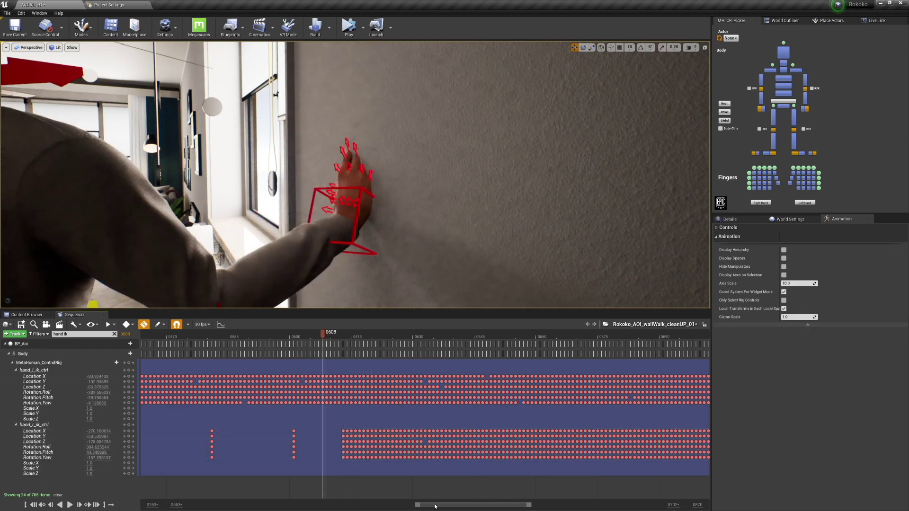
- Rotate hand_r_ik_ctrl at frame 394 to align the right palm with the wall, checking the contact from several angles
left_click_drag(434, 504, 379, 505)
left_click_drag(362, 505, 297, 505)
left_click(205, 334)
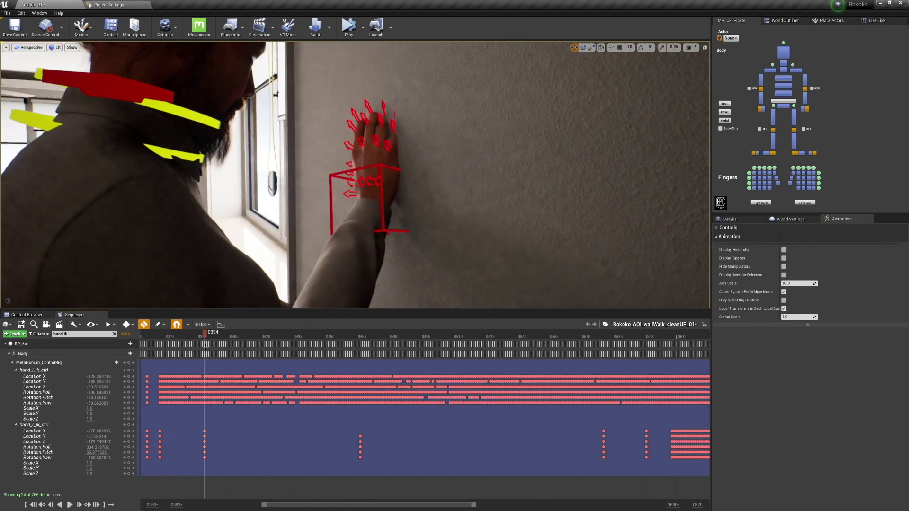
left_click(374, 165)
left_click_drag(375, 166, 426, 170, "alt")
key("e")
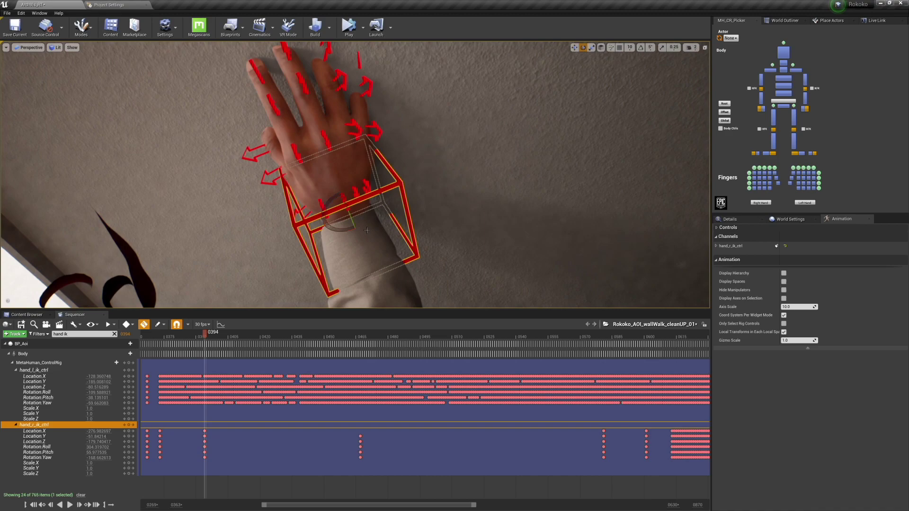
left_click_drag(344, 222, 360, 210)
left_click_drag(361, 210, 493, 210, "alt")
left_click_drag(359, 224, 227, 270, "alt")
left_click_drag(410, 193, 209, 216, "alt")
left_click_drag(369, 222, 355, 232, "alt")
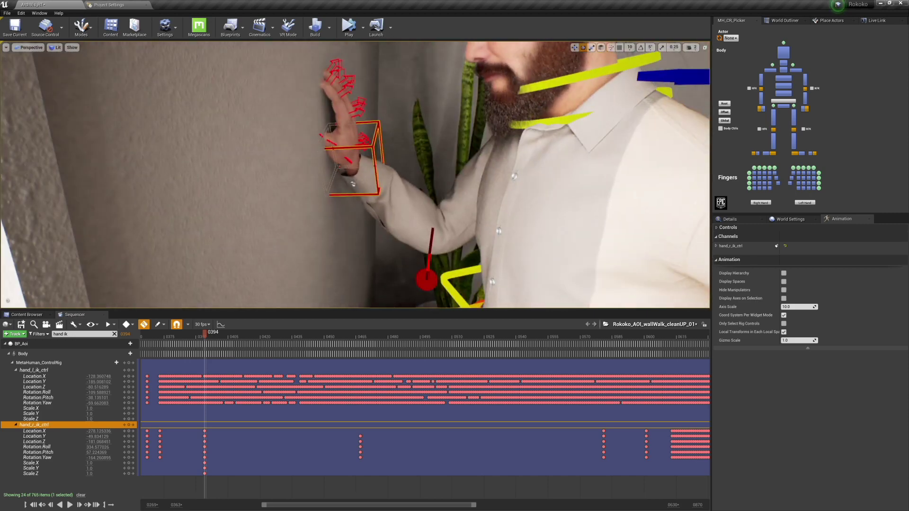
- Copy the hand_r_ik_ctrl keys at frame 394 and paste them at frame 581
left_click_drag(206, 462, 220, 458)
key("ctrl+c")
key("ctrl+v")
left_click_drag(205, 335, 604, 365)
key("ctrl+v")
- Copy the hand_r_ik_ctrl keys at frame 581 and paste them at frame 600
left_click_drag(657, 422, 154, 466)
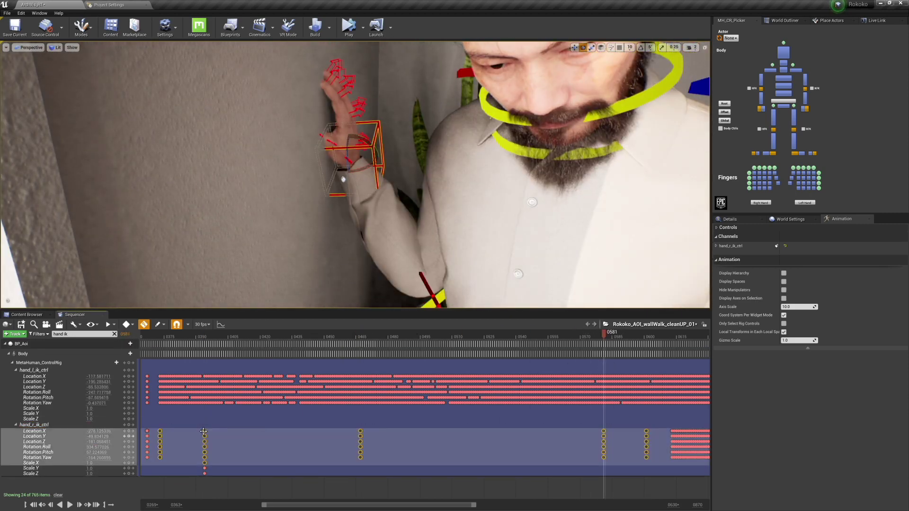
left_click(243, 337)
left_click_drag(259, 366, 645, 442)
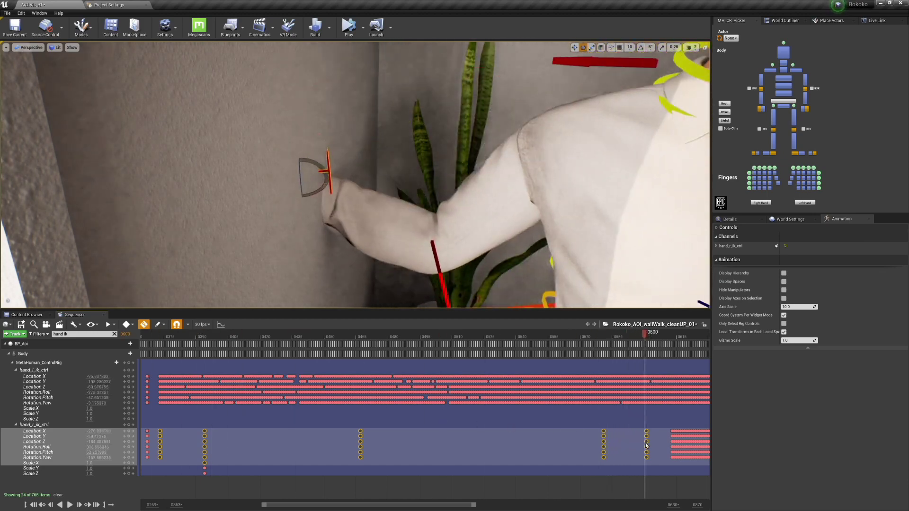
left_click_drag(589, 420, 610, 465)
key("ctrl+c")
key("ctrl+v")
- Play back the sequence from the start of the wall contact to review the right hand's motion
left_click_drag(646, 337, 211, 364)
key("space")
scroll(355, 174, "down", 8)
scroll(315, 336, "down", 5, "ctrl")
key("Up")
key("space")
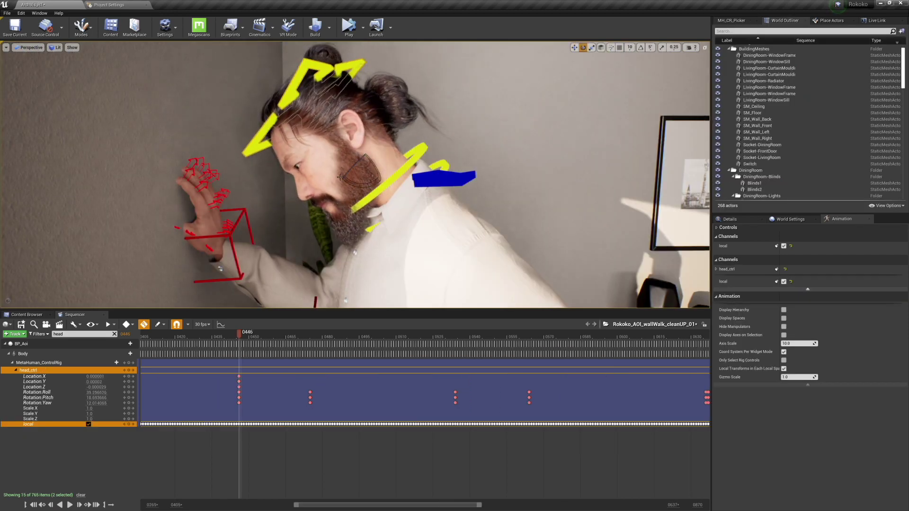
- Rotate head_ctrl at frame 475 to a roll of about 18.5 and check the head motion in the following frames
key("s")
right_click_drag(340, 177, 373, 206)
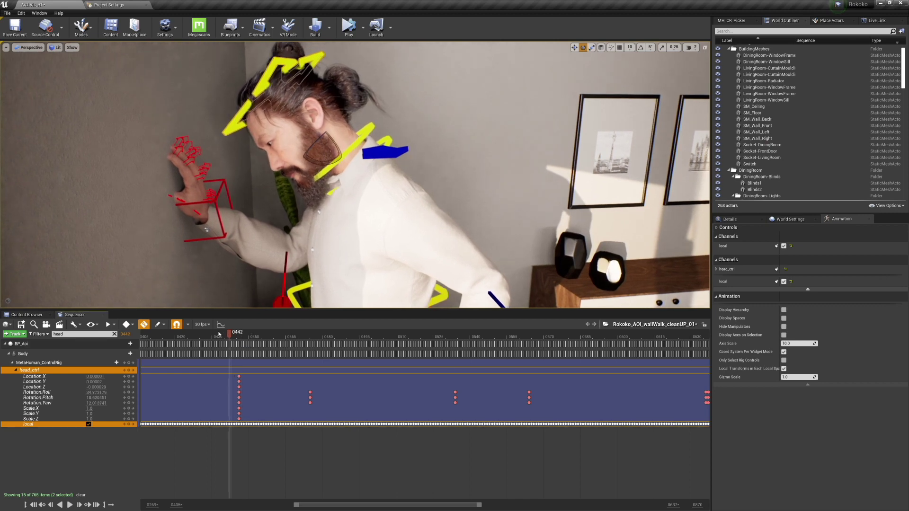
left_click(219, 334)
left_click_drag(276, 340, 309, 344)
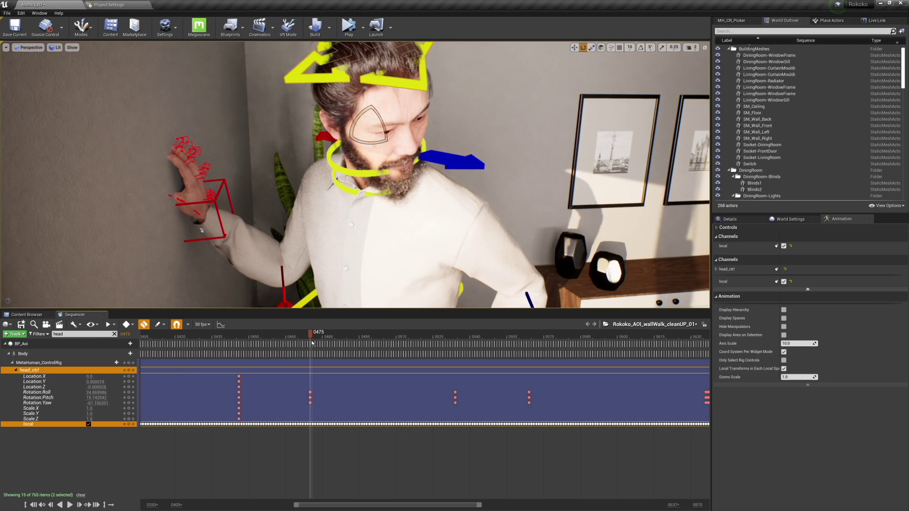
mouse_move(377, 218)
right_mouse_down()
mouse_move(417, 217)
mouse_move(426, 204)
mouse_move(398, 179)
mouse_move(363, 214)
right_mouse_up()
left_click_drag(346, 150, 345, 148)
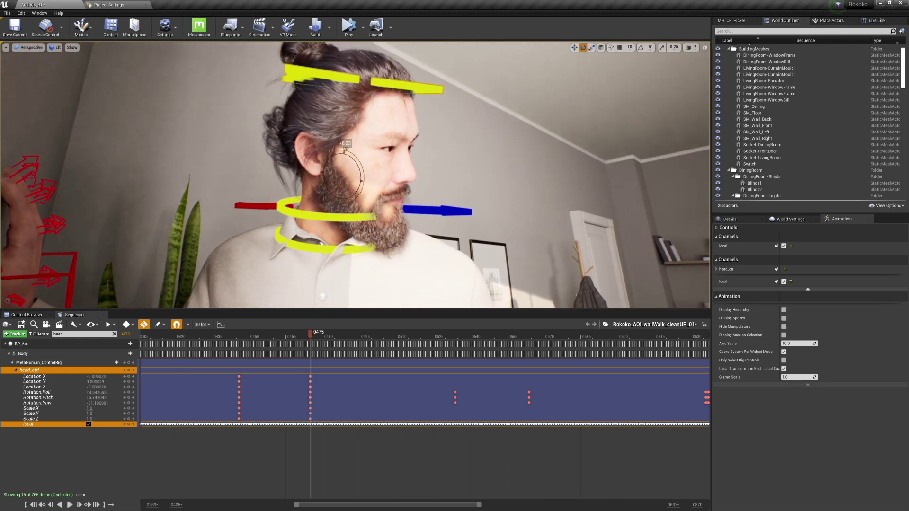
left_click_drag(314, 337, 518, 400)
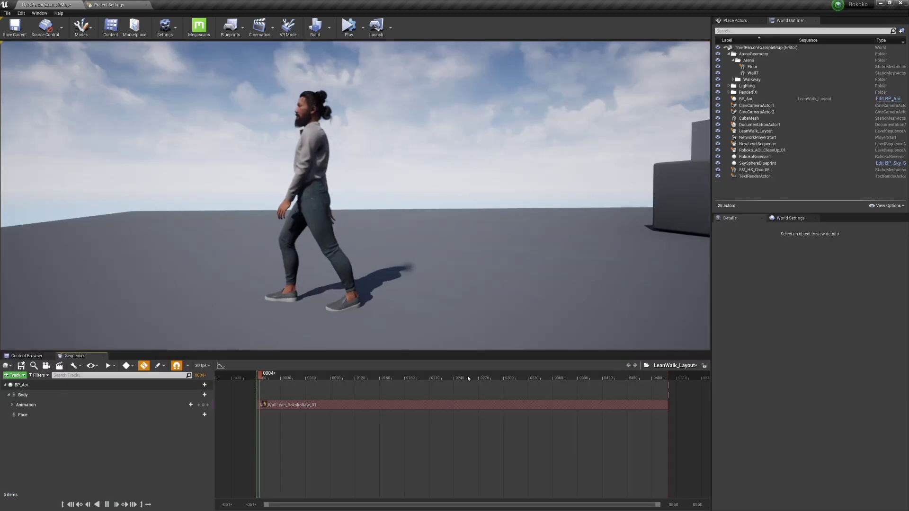